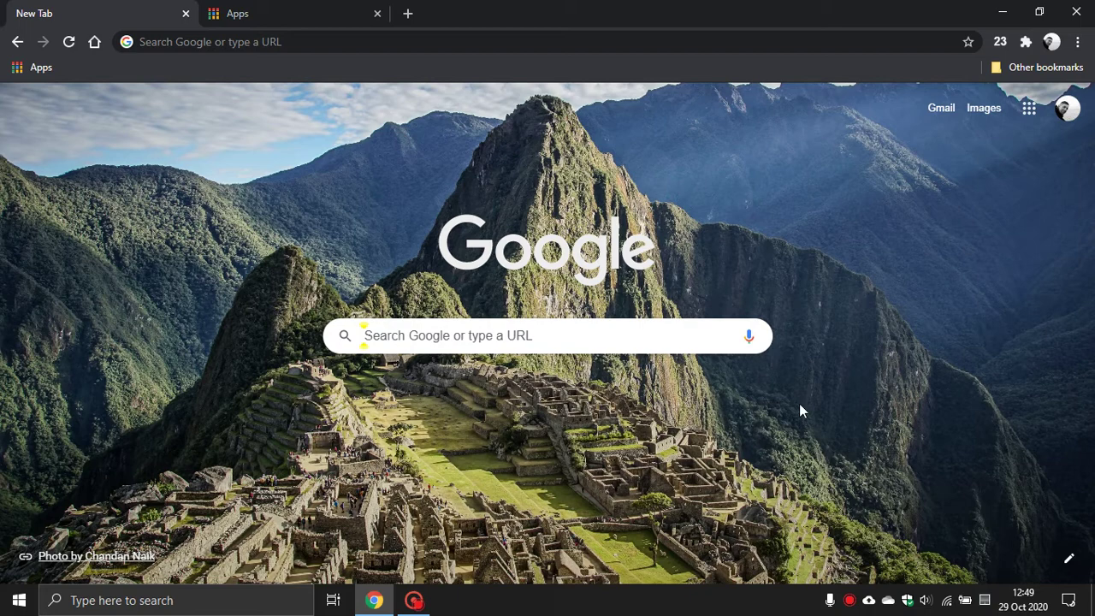
Open YouTube from the Google apps list and create a Chrome shortcut for it that opens as a window
click(1029, 108)
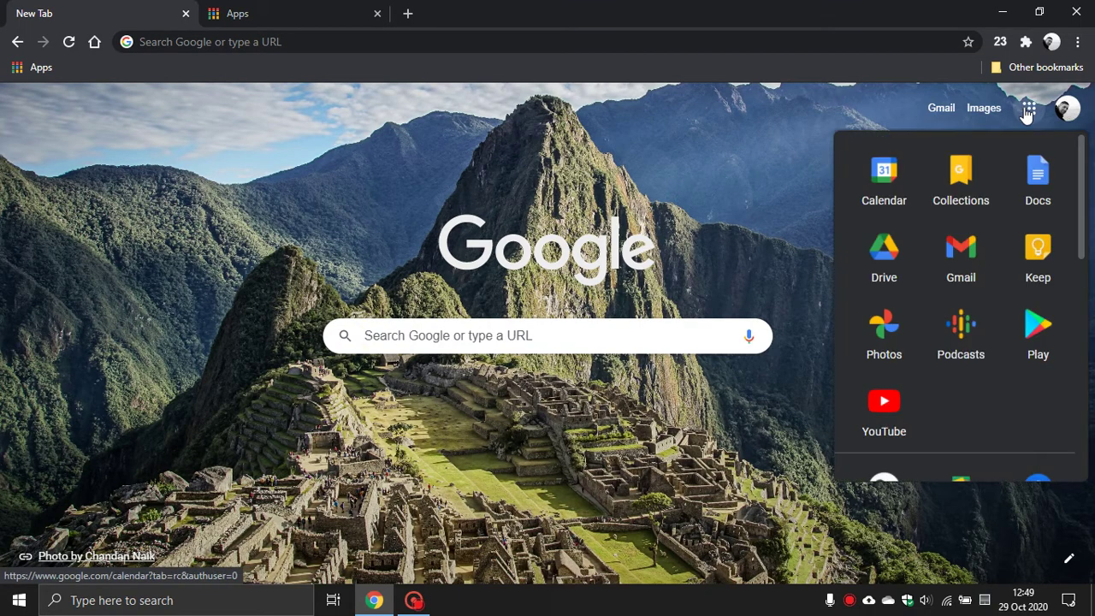
click(887, 404)
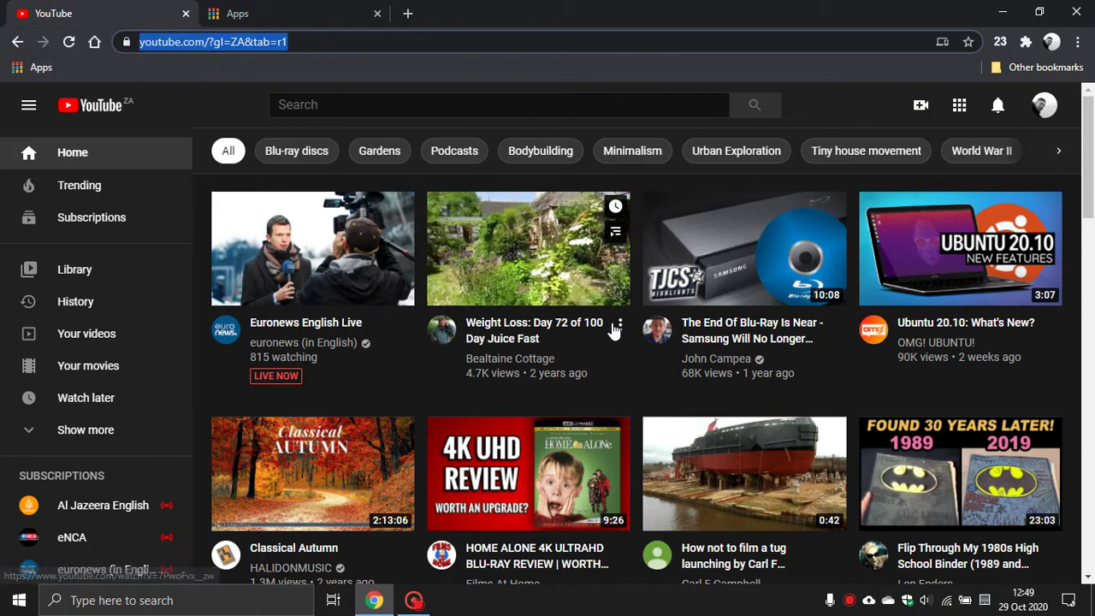
click(1079, 44)
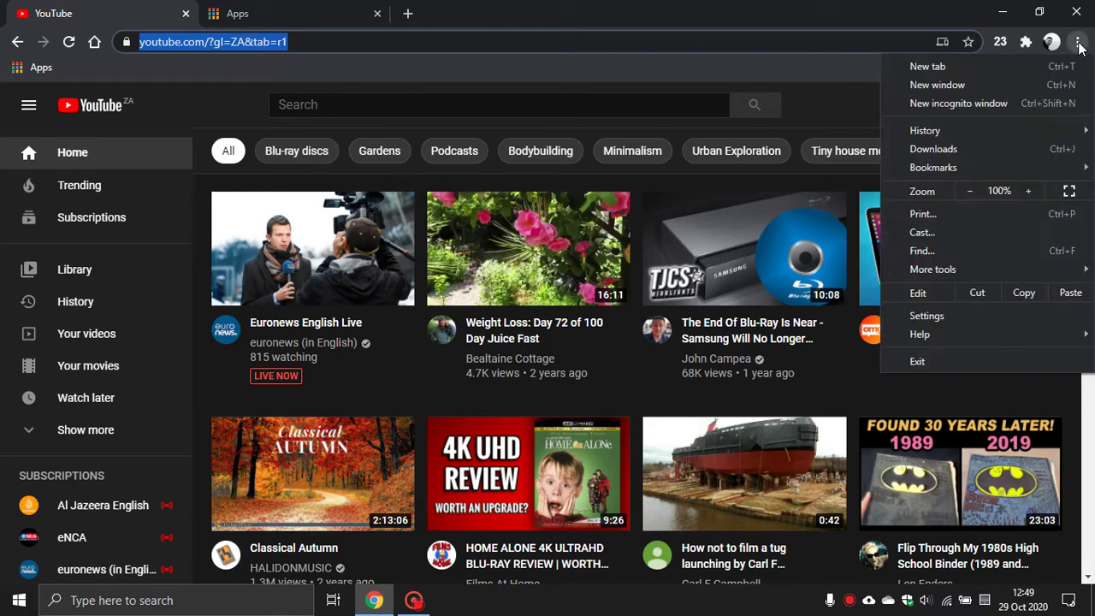
mouse_move(946, 273)
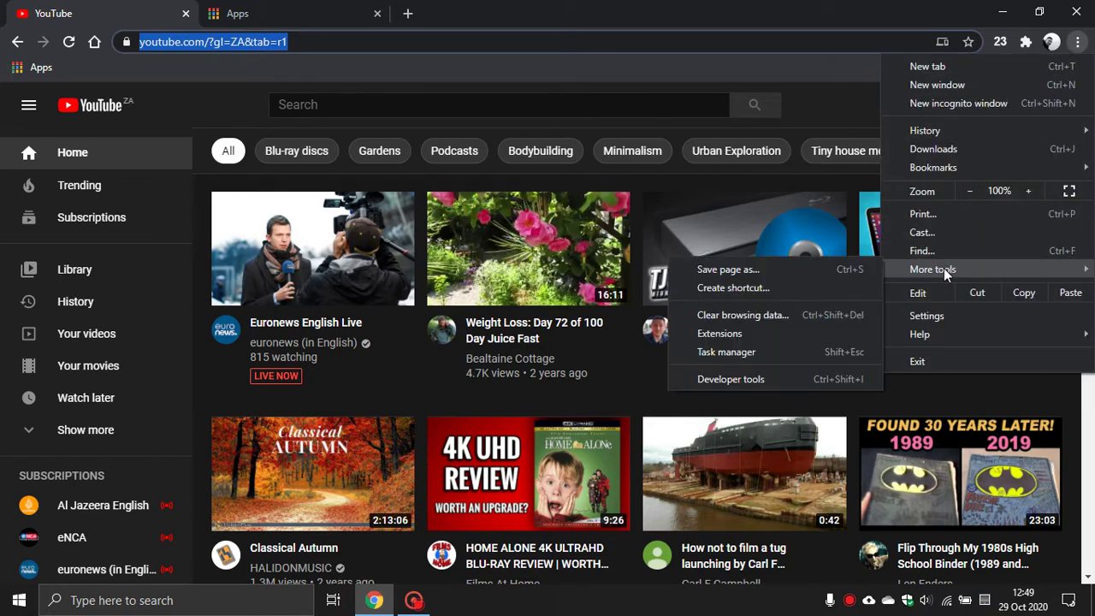
click(741, 288)
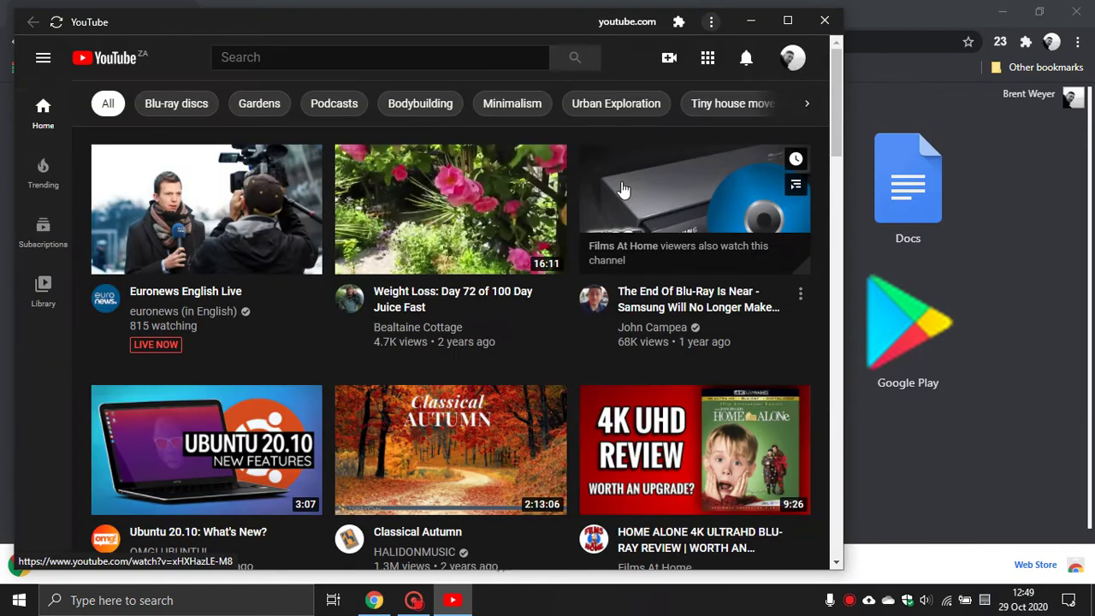
Minimise the new YouTube app window, restore it from the taskbar and close it
click(750, 20)
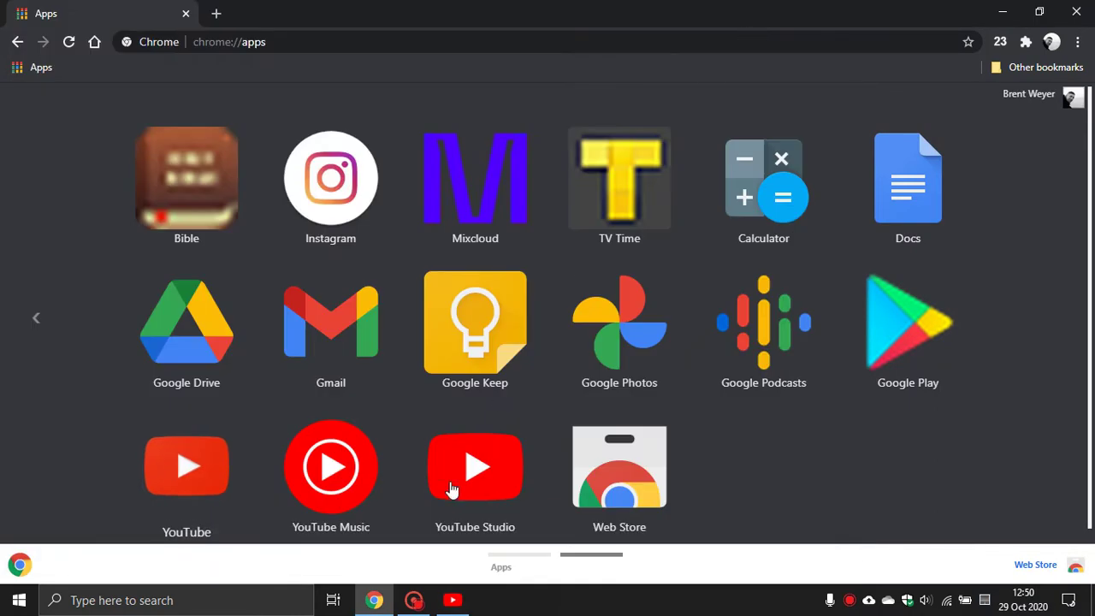
mouse_move(452, 600)
click(454, 509)
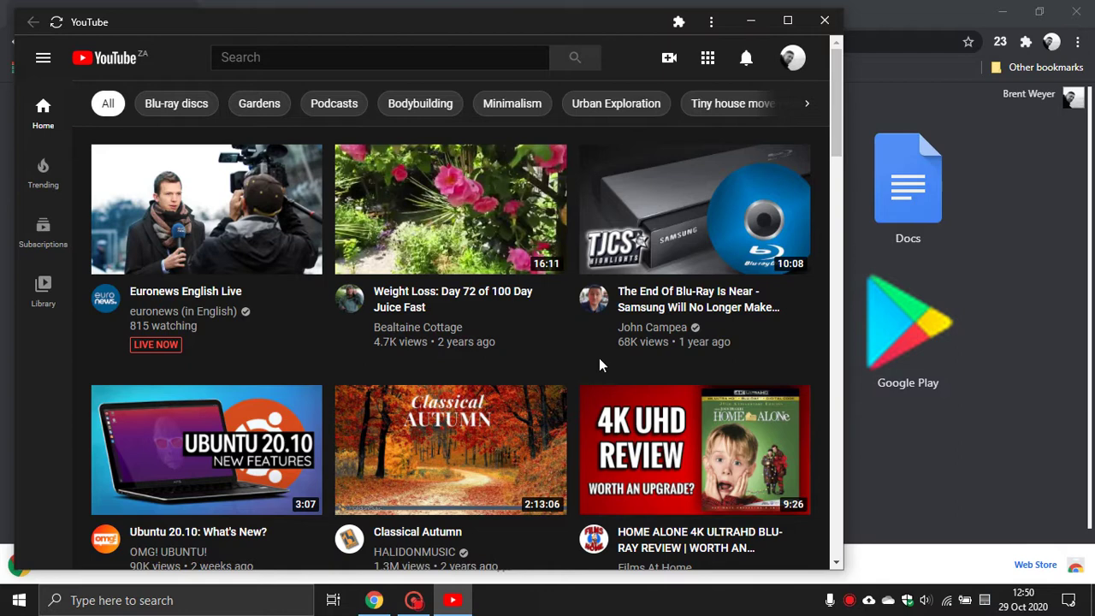
click(824, 23)
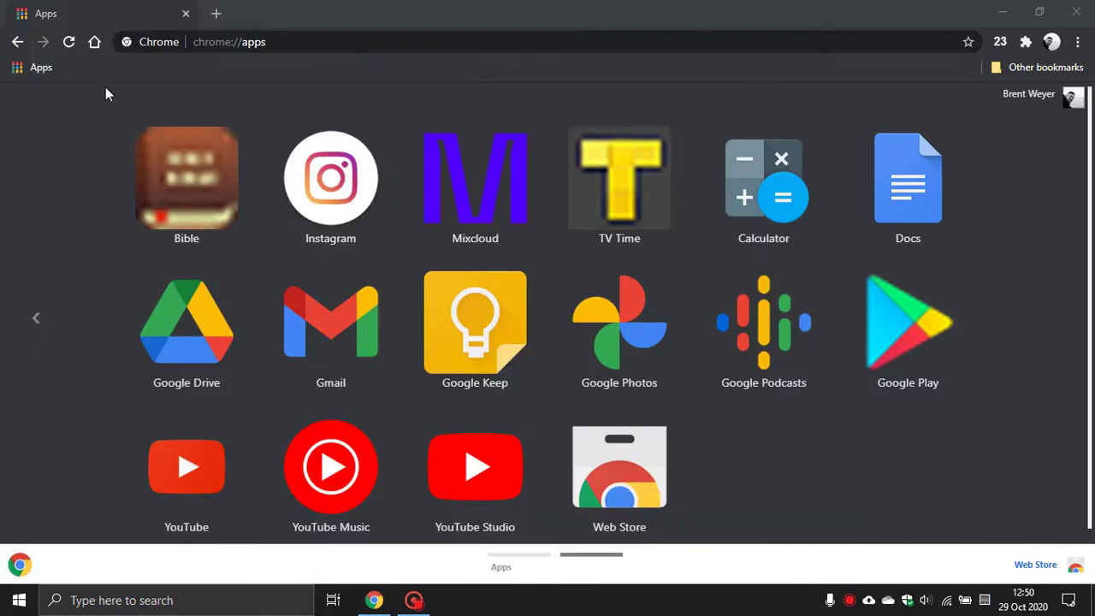
Launch YouTube from the first page of Chrome's installed apps, and close both its window and the browser
click(91, 45)
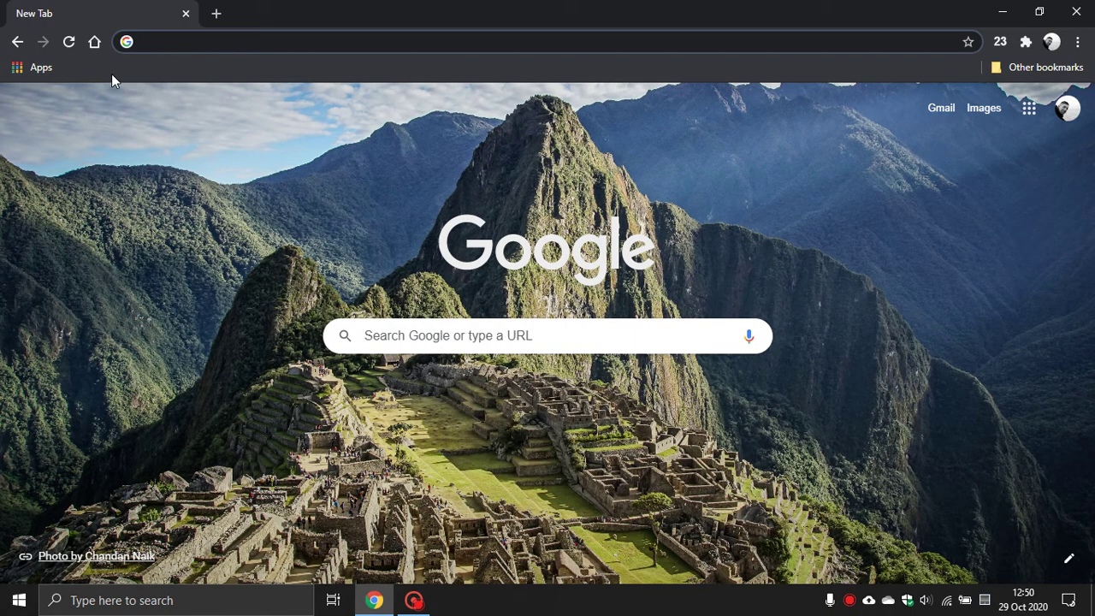
click(25, 71)
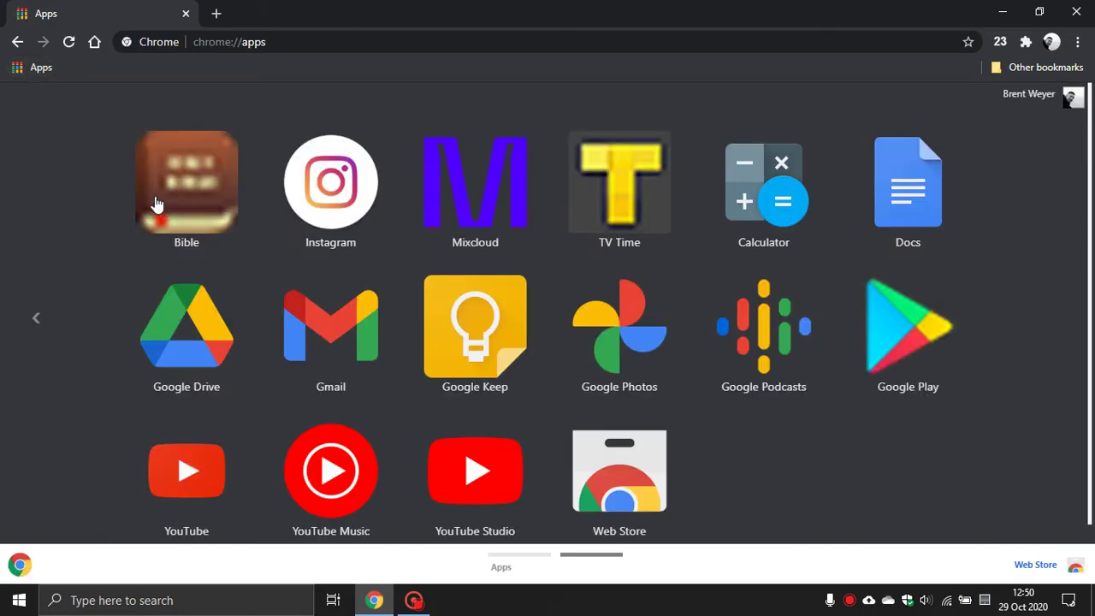
click(516, 555)
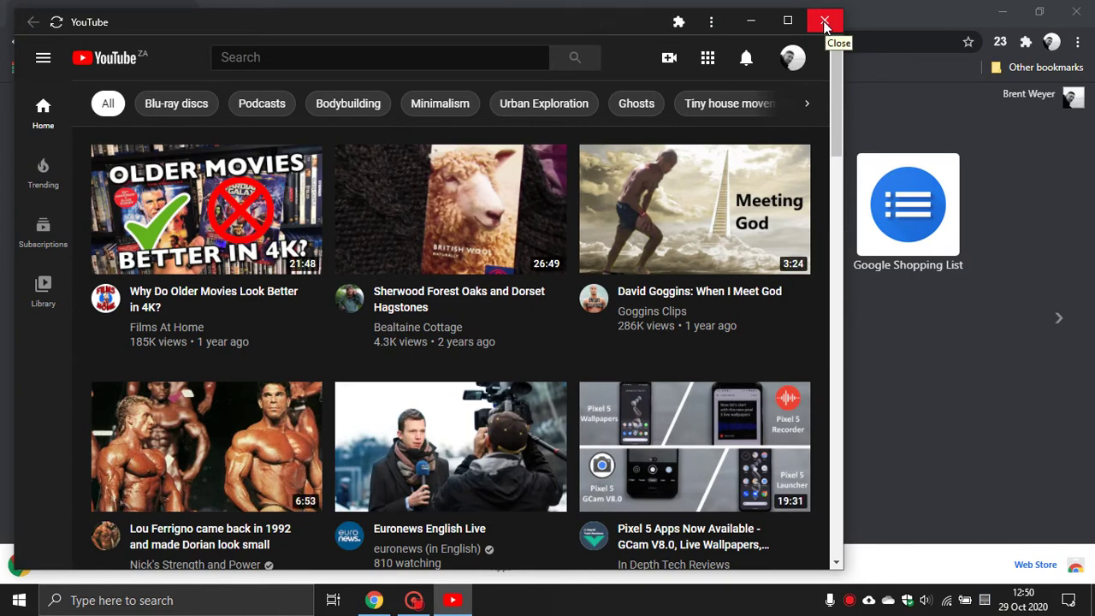
click(825, 22)
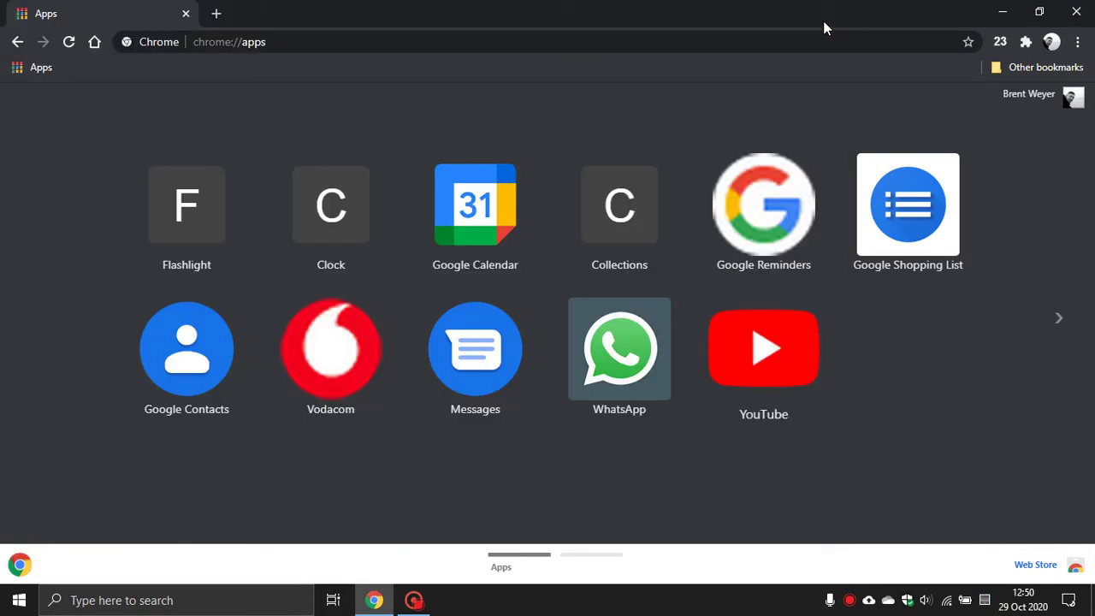
click(95, 45)
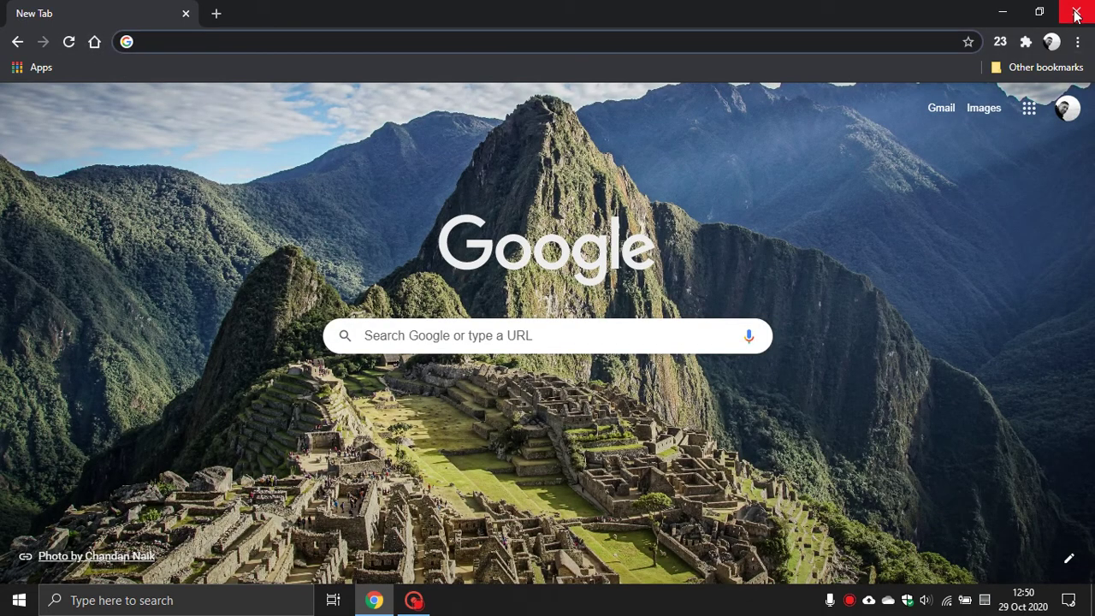
click(1076, 16)
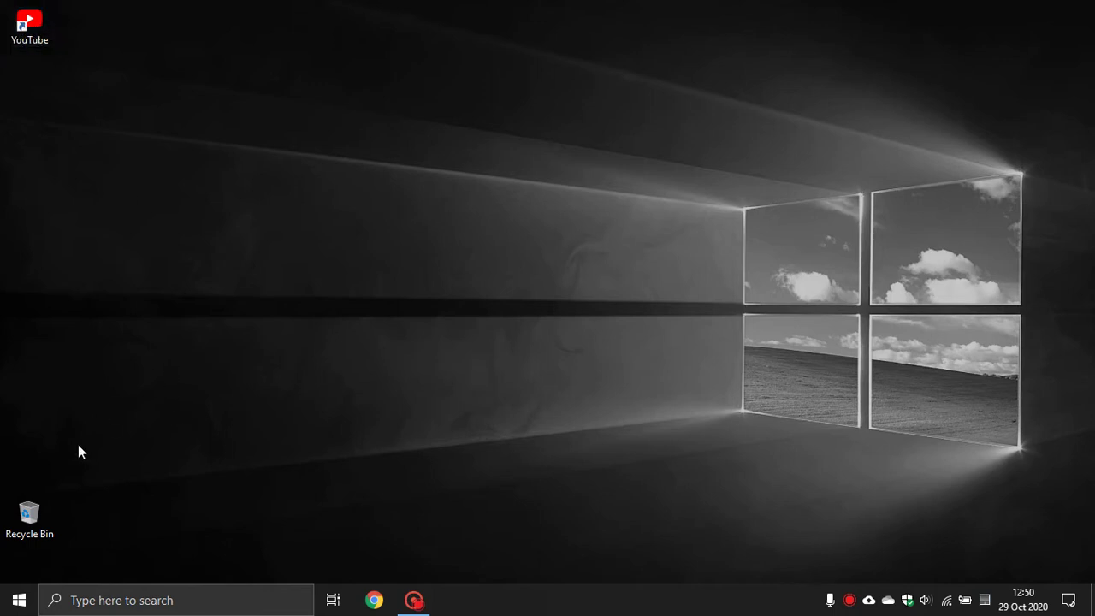
Launch YouTube (1) from the Chrome Apps folder in the full Windows app list
click(21, 602)
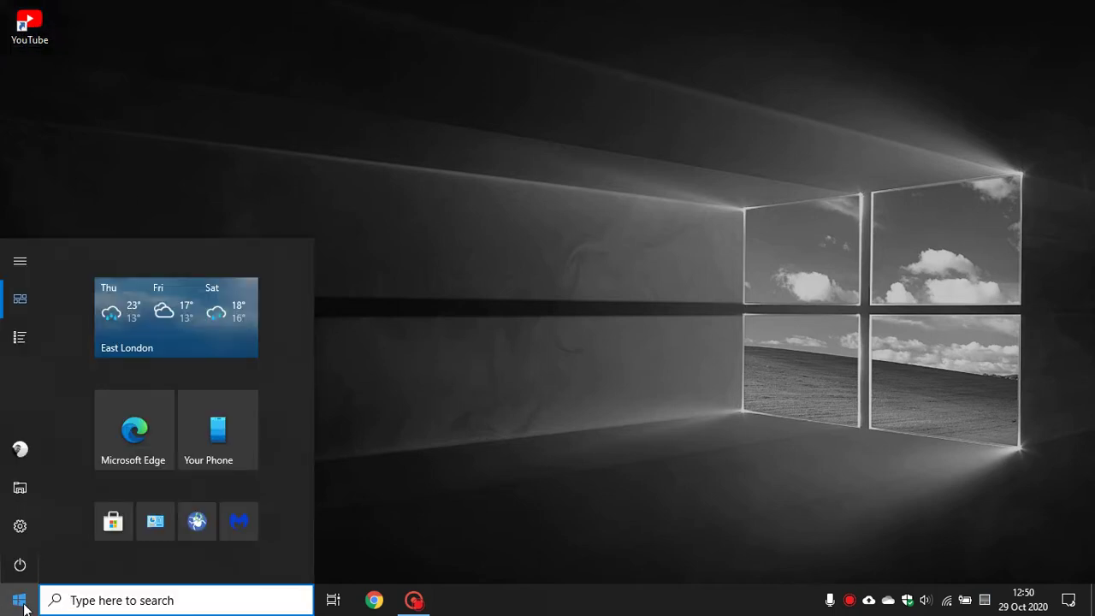
click(20, 337)
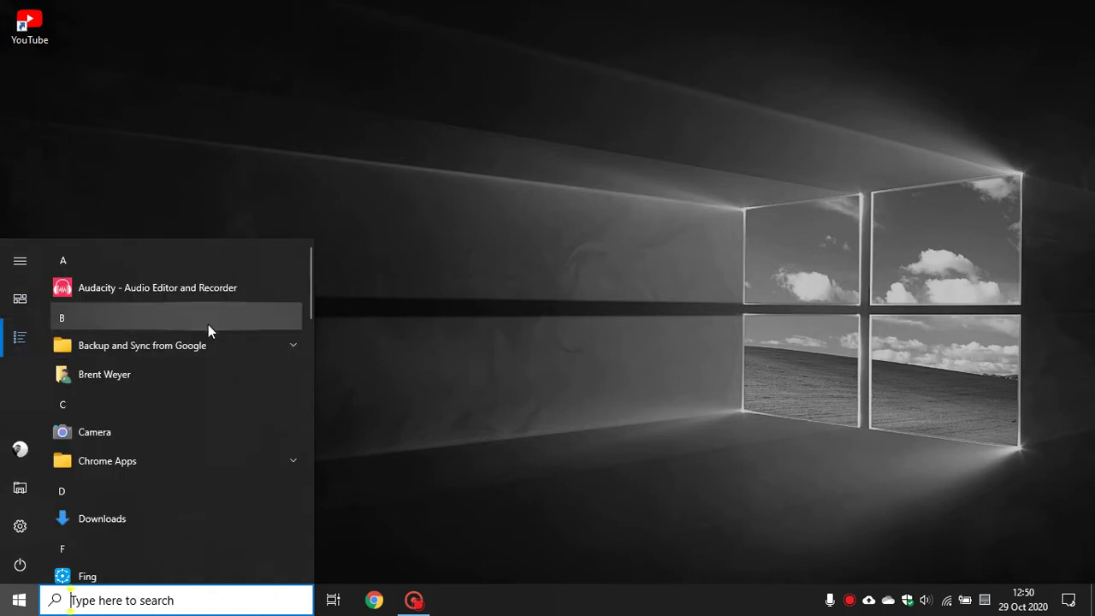
scroll(183, 336, down, 1)
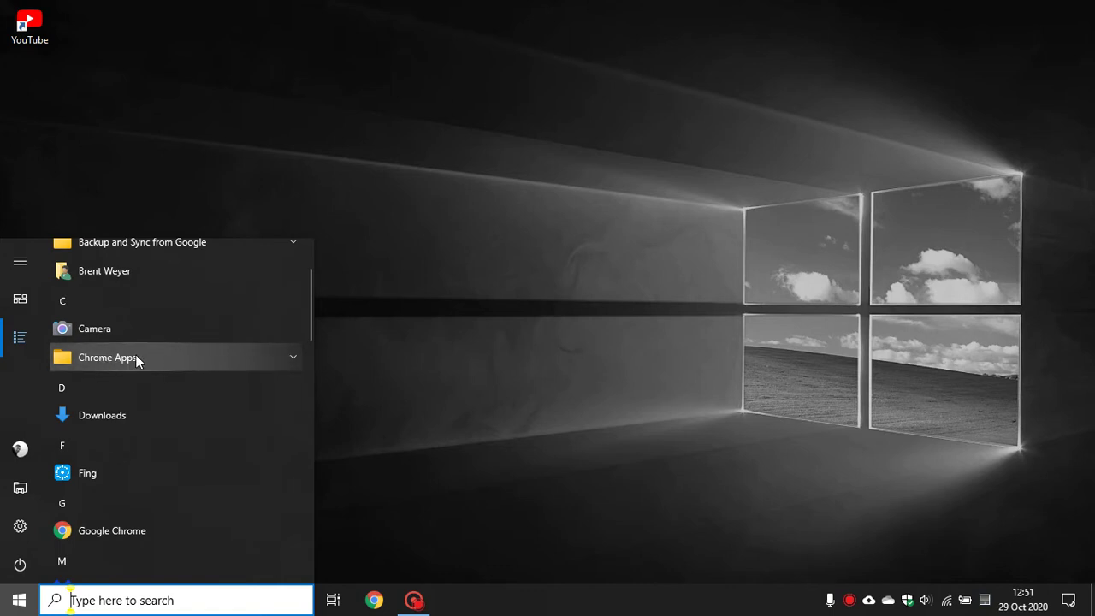
click(118, 357)
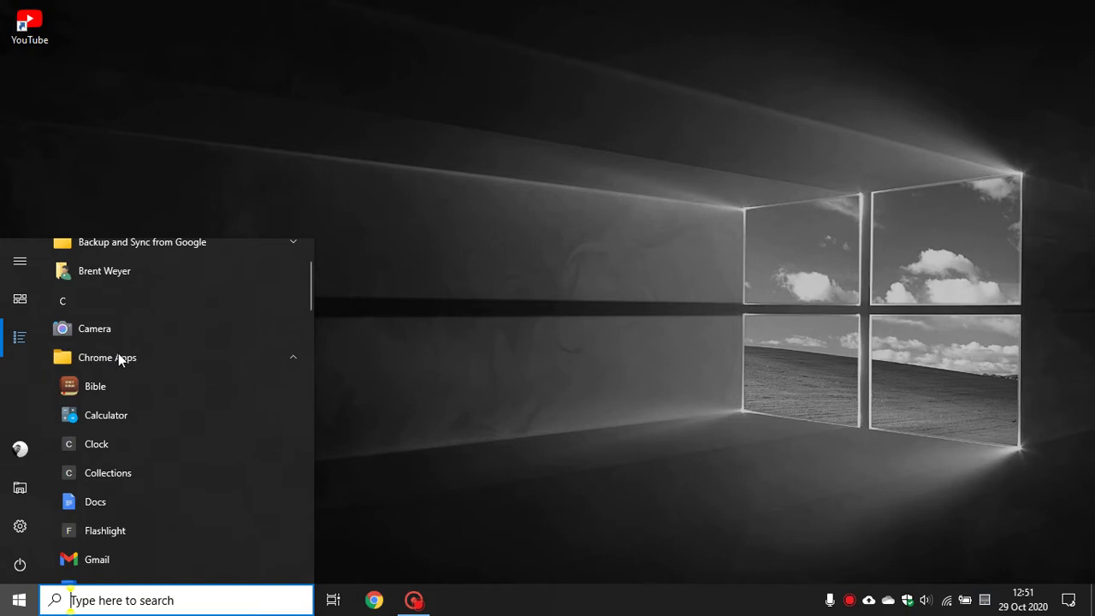
scroll(118, 357, down, 3)
scroll(118, 353, down, 5)
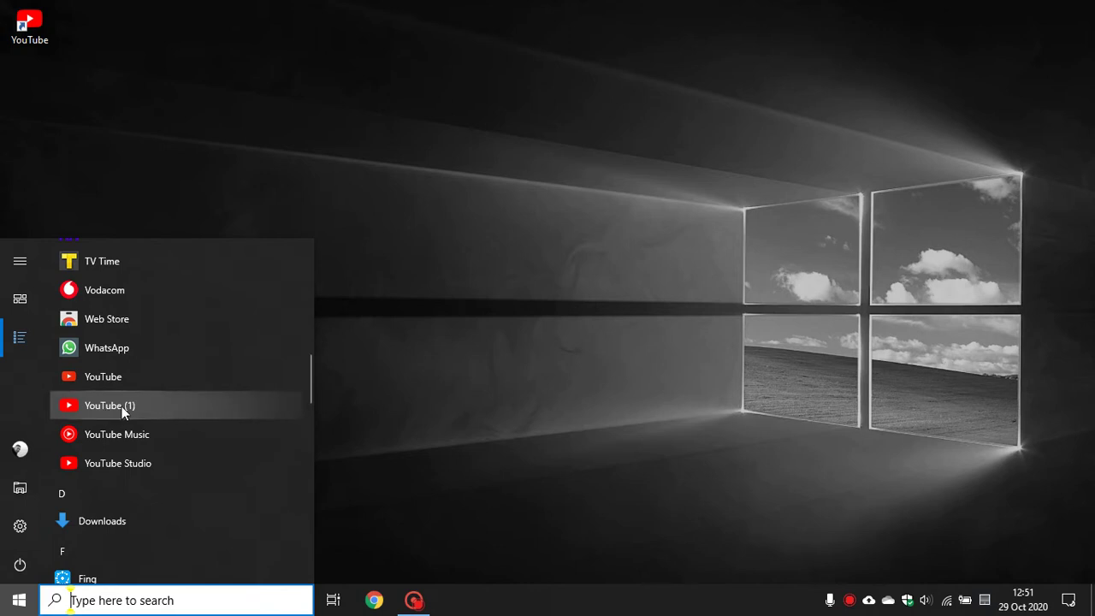
click(122, 406)
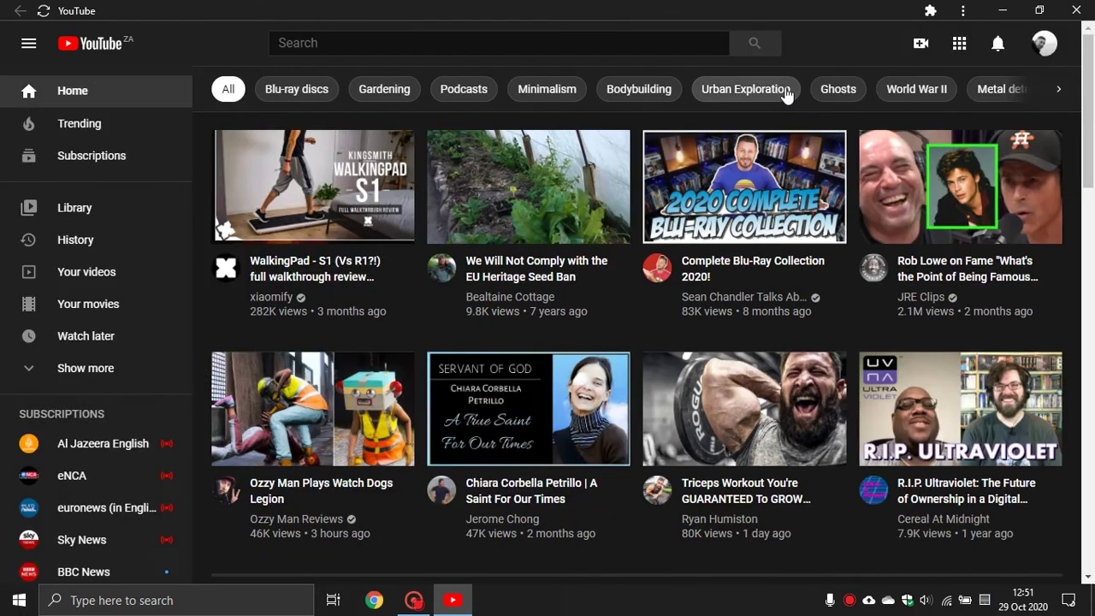
Minimise the maximised YouTube window to the desktop, bring it back and close it
click(1003, 12)
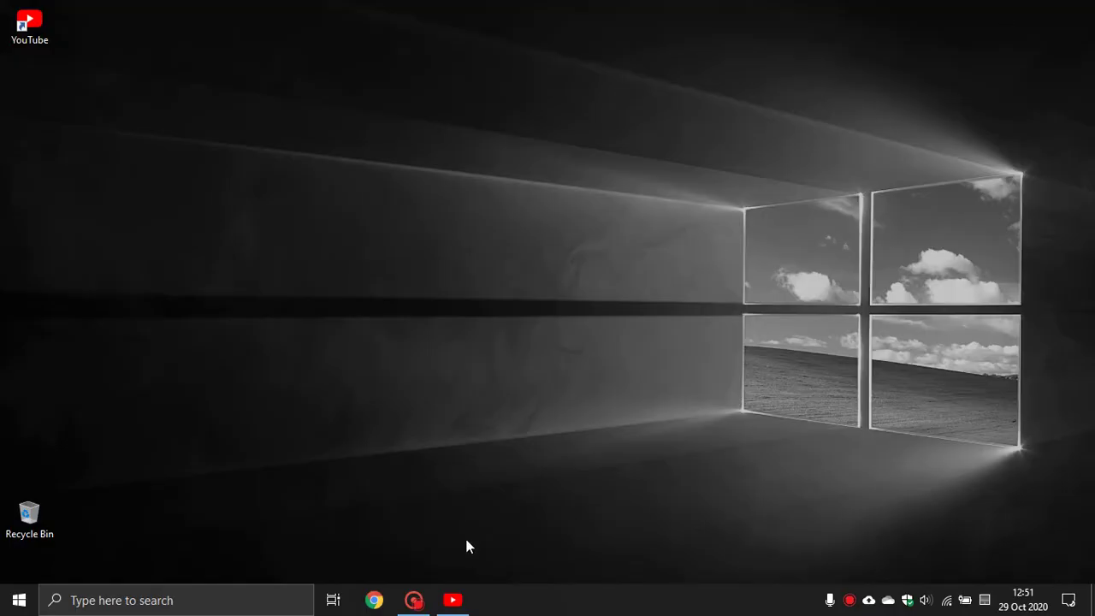
click(453, 600)
click(1080, 9)
Search Windows for "you", launch the YouTube app from the results and close its window
click(252, 599)
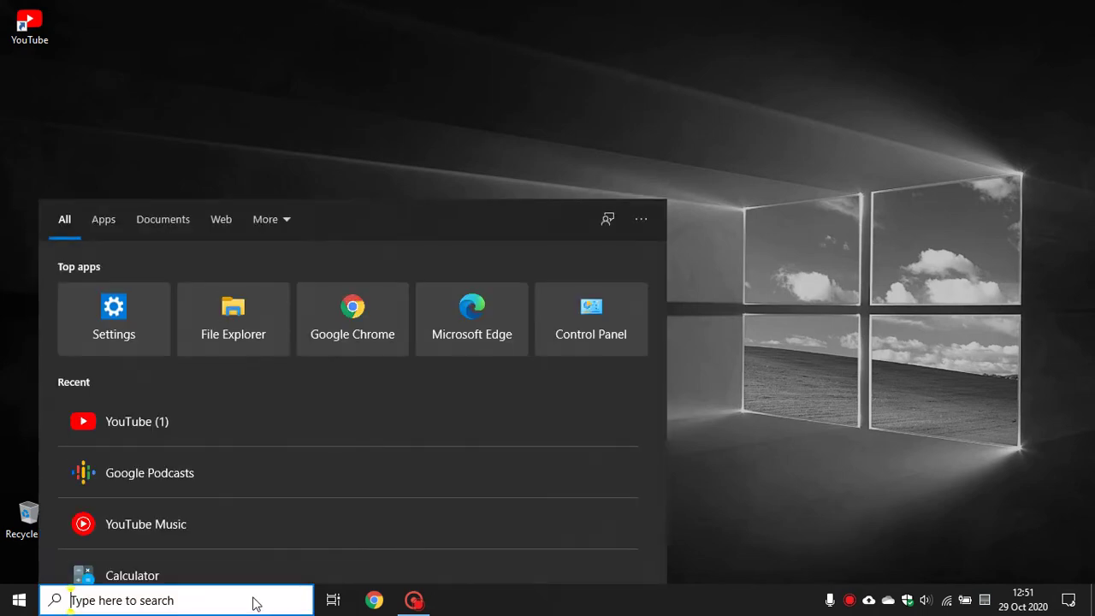
text(you)
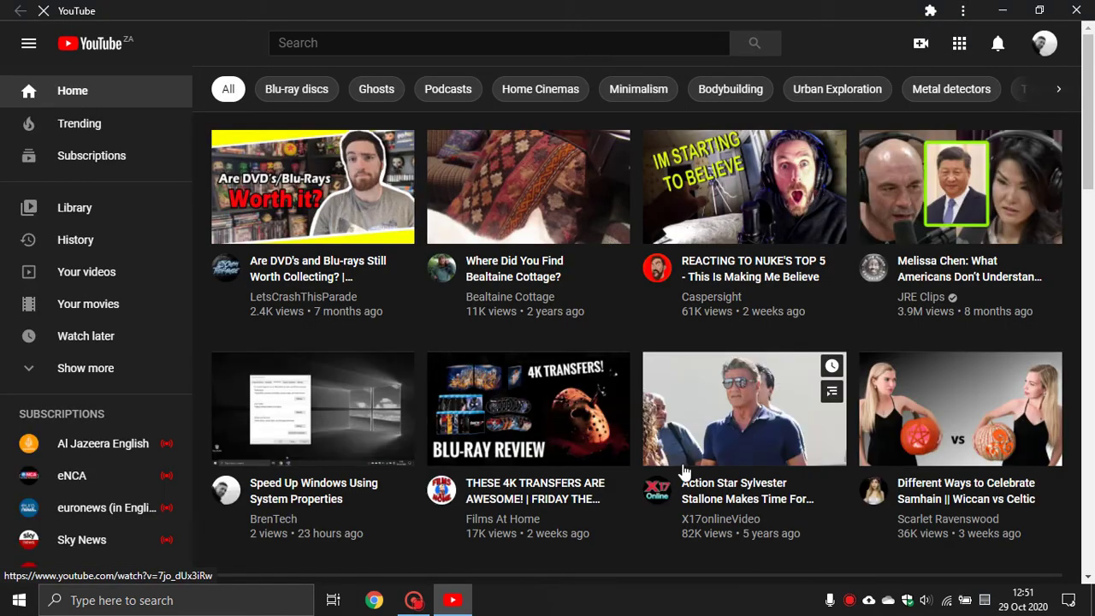
click(1078, 10)
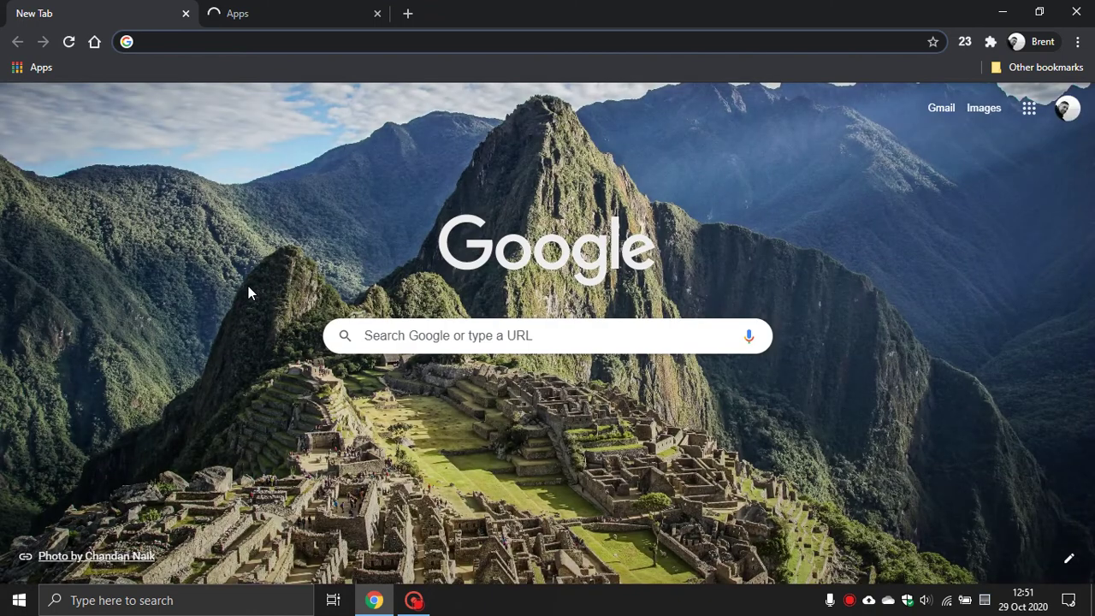
Remove the YouTube app from Chrome on the installed apps page, without also clearing its site data
click(33, 72)
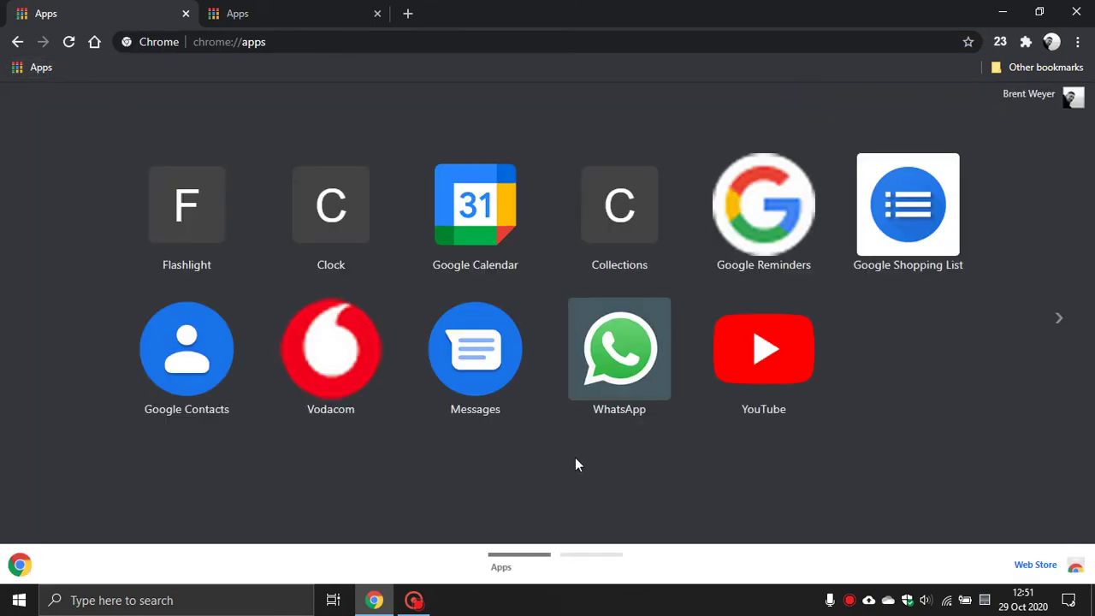
right_click(755, 361)
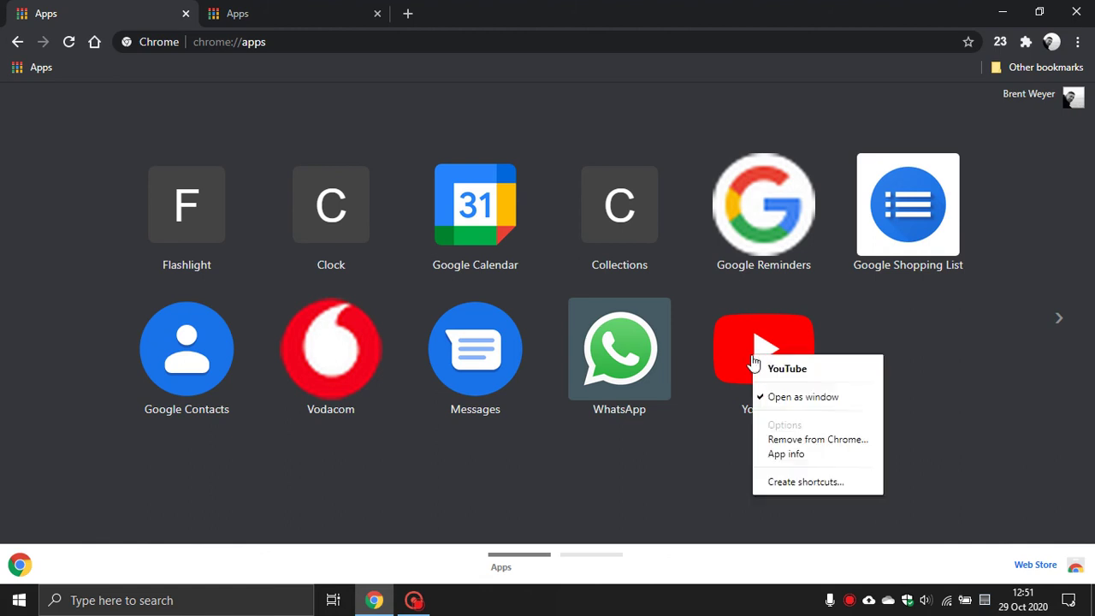
click(782, 440)
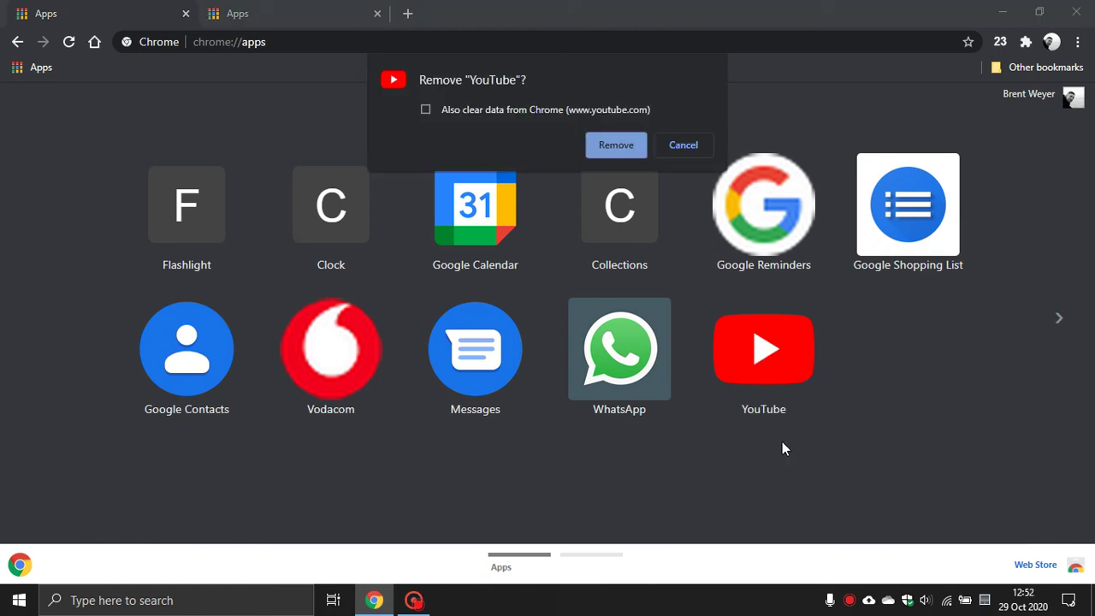
click(613, 145)
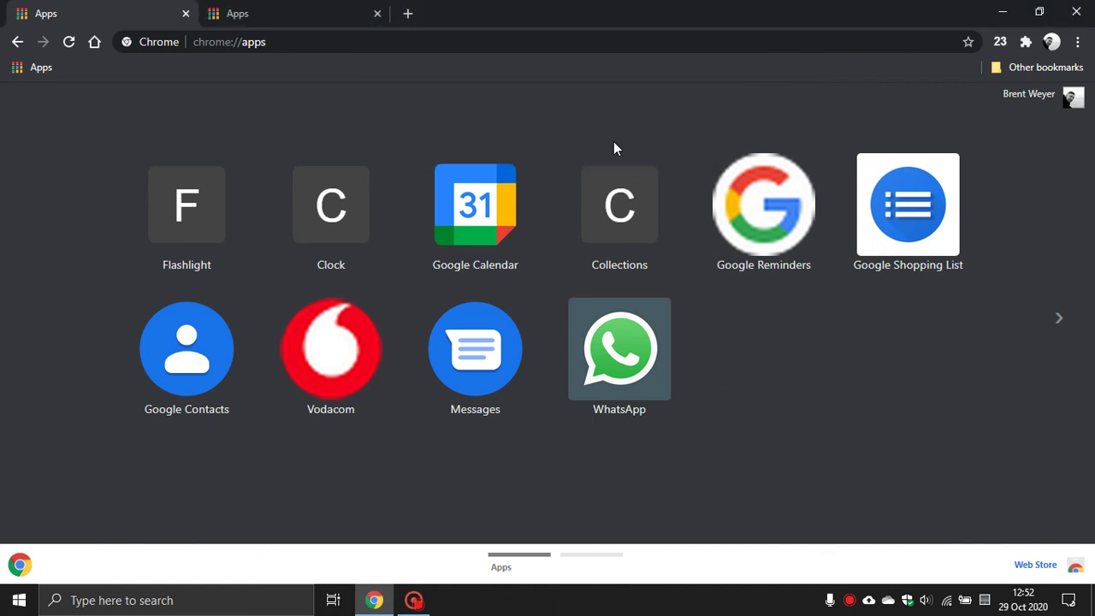